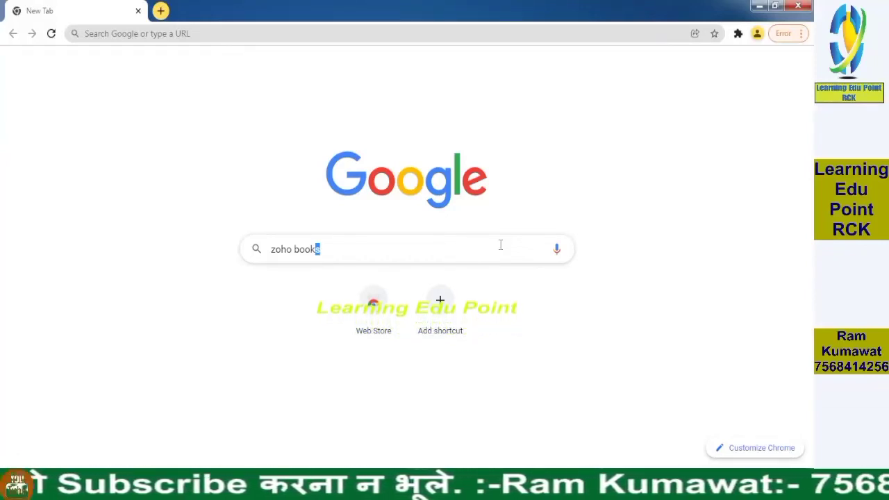
Step: Replace the old 'zoho books' Google search text with 'zoho books signup'
click(359, 248)
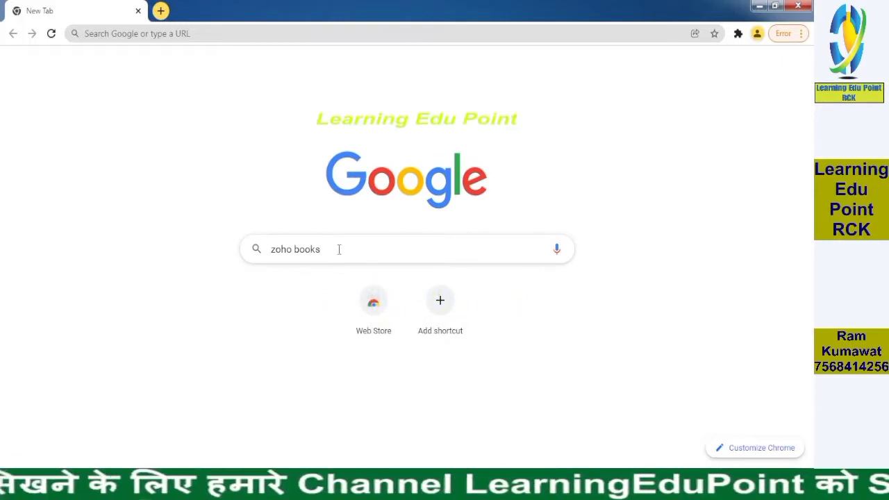
drag(339, 248, 223, 250)
key(BackSpace)
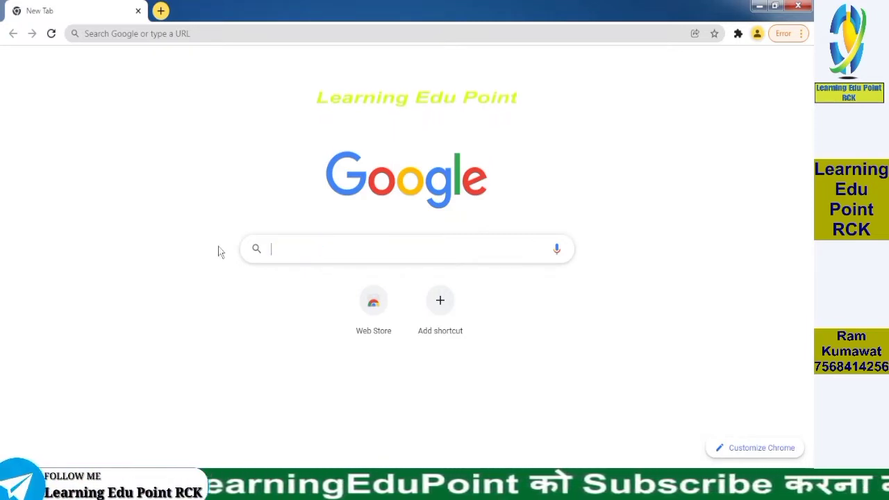
text(zoho bo)
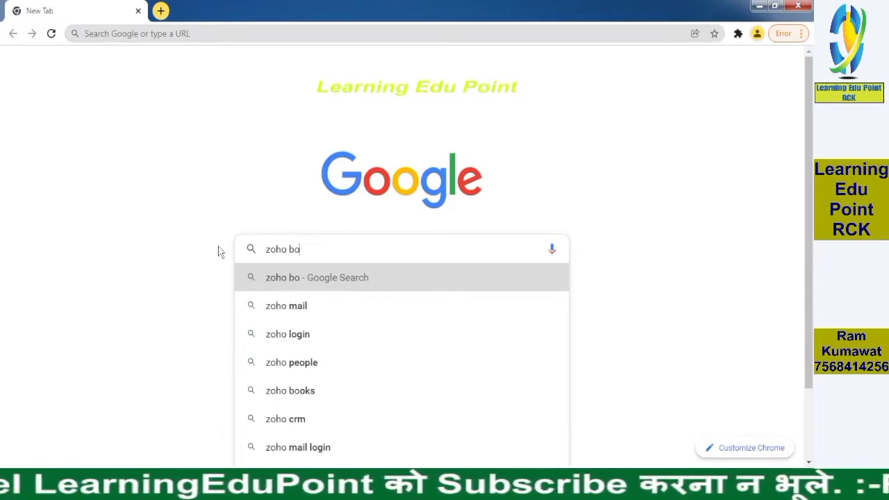
text(oks)
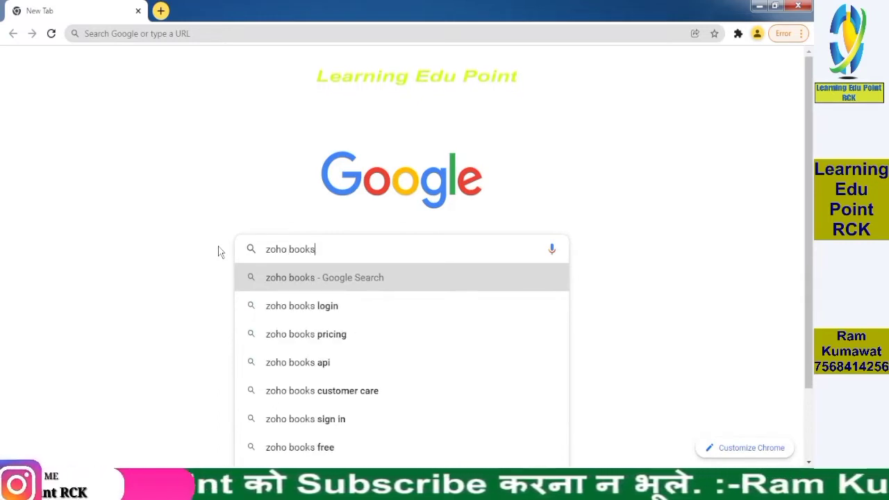
text( sign)
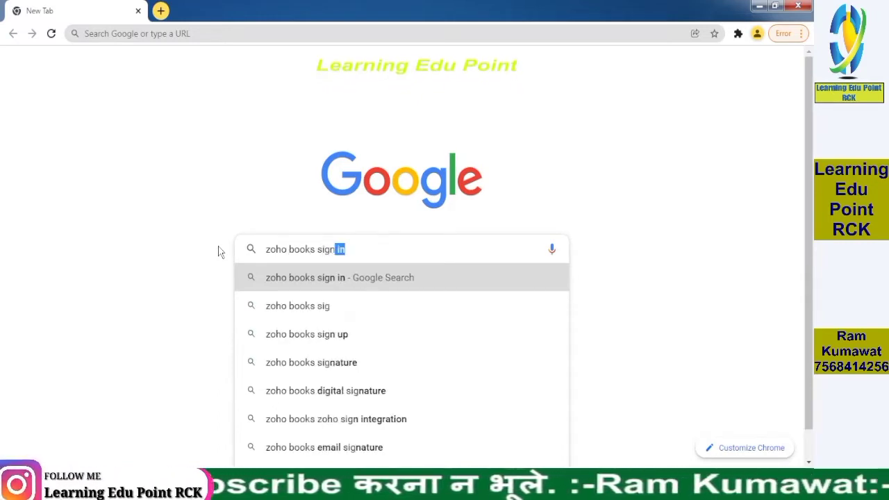
text(up)
Step: Search 'zoho books signup' and open the 'Start Your Free Trial (14 Days) - Zoho Books' result
key(Return)
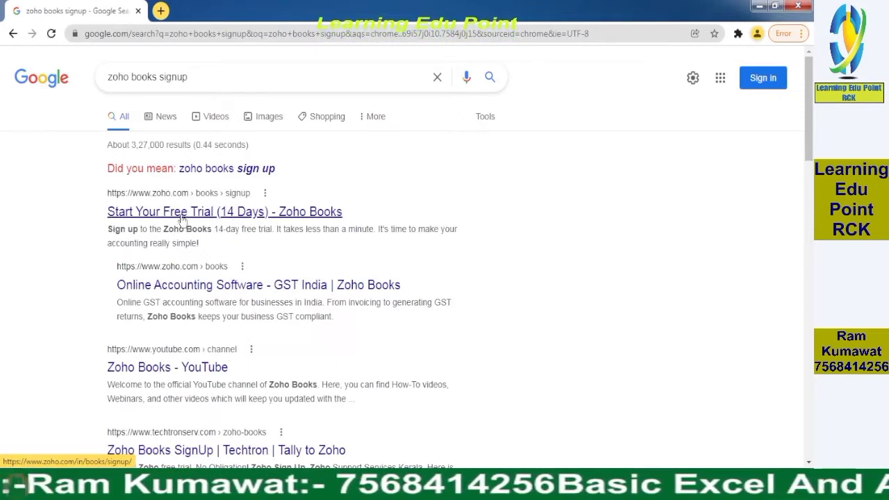
click(178, 212)
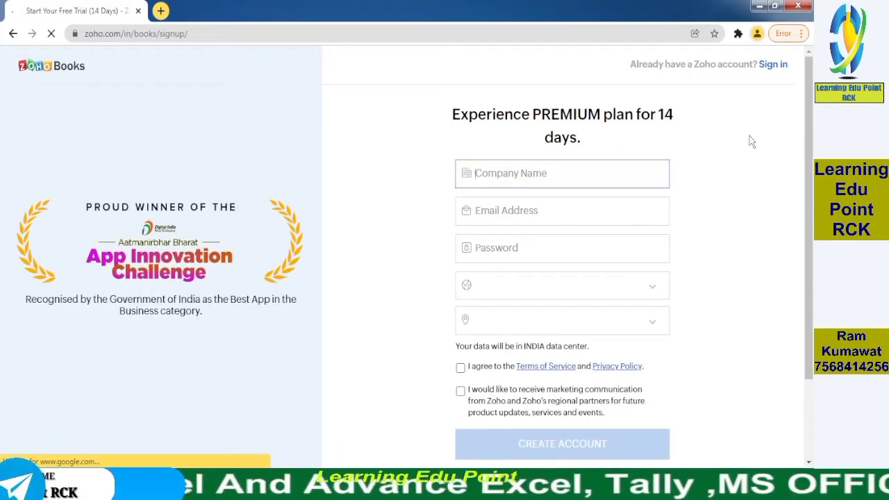
Step: Enter company name 'Healthy Nuts PrivateLimited' and the contact e-mail address on the sign-up form
click(517, 168)
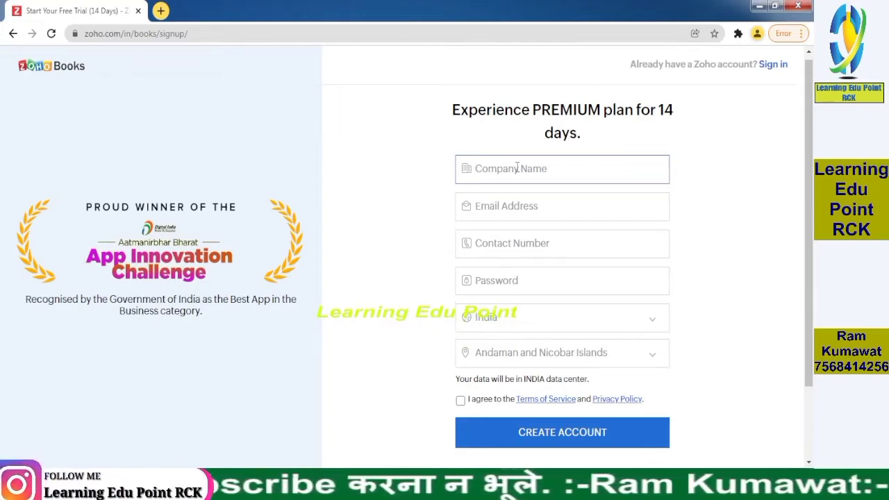
text(Healt)
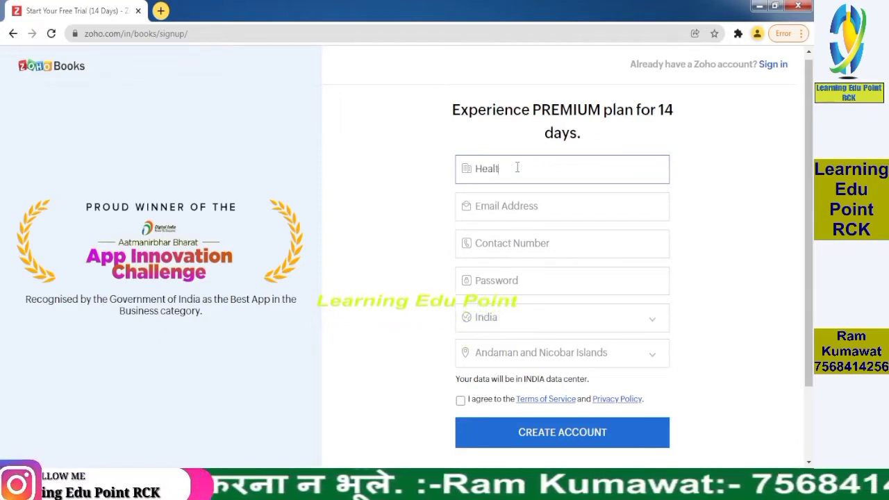
text(hy N)
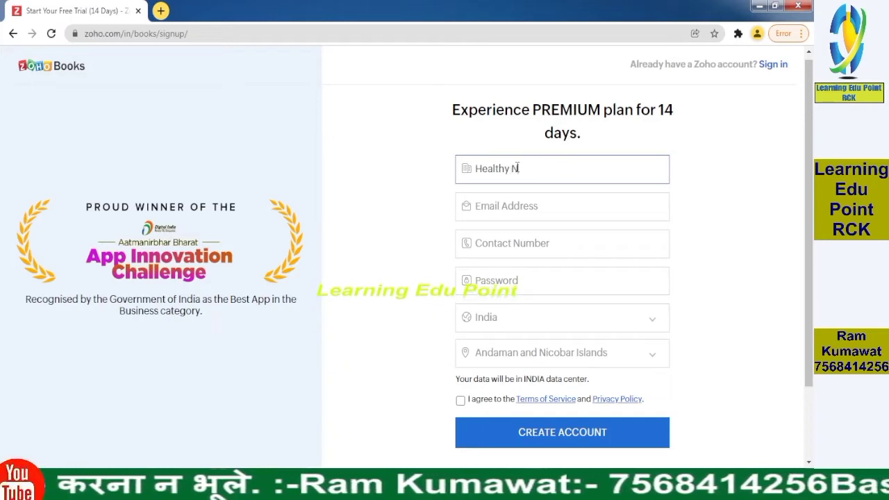
text(uts)
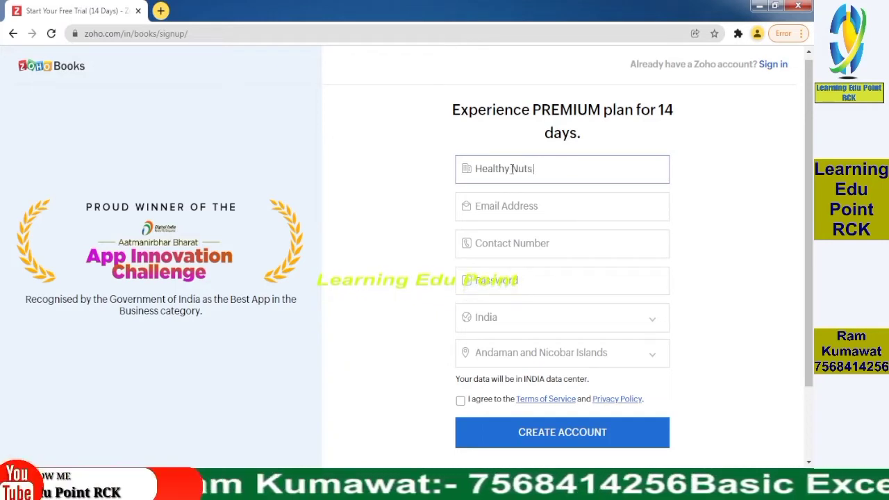
text( PrivateLimi)
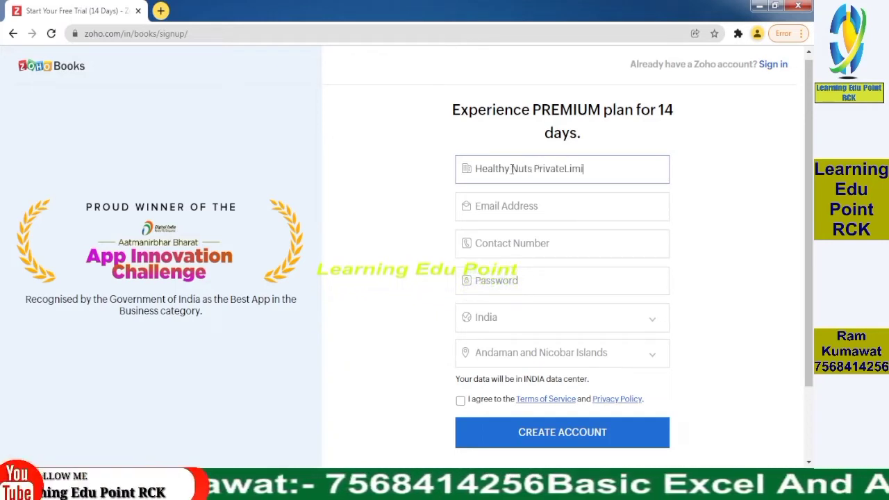
text(ted)
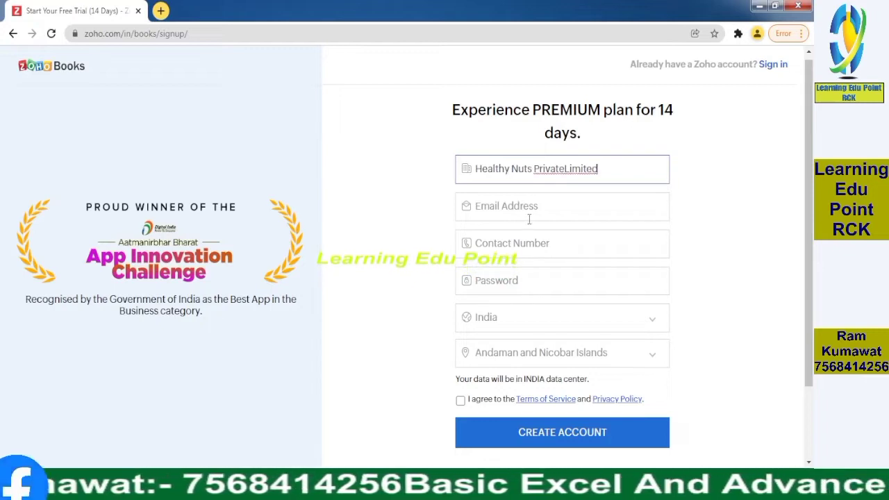
click(529, 208)
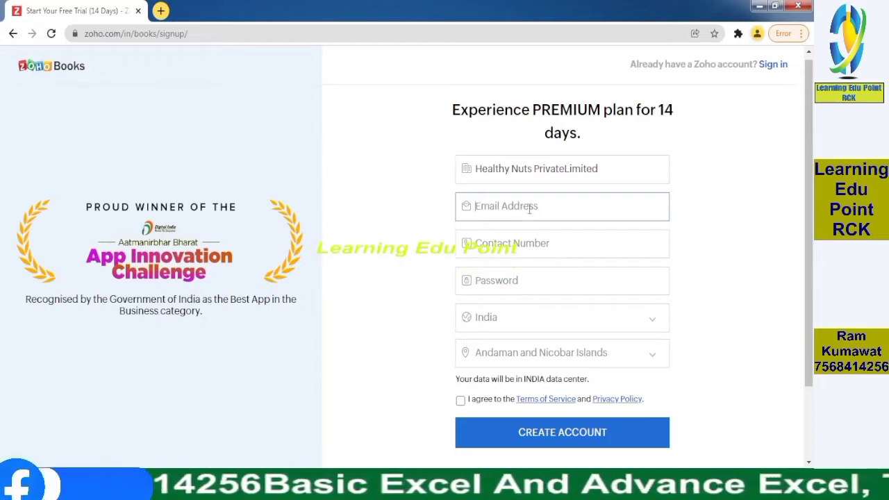
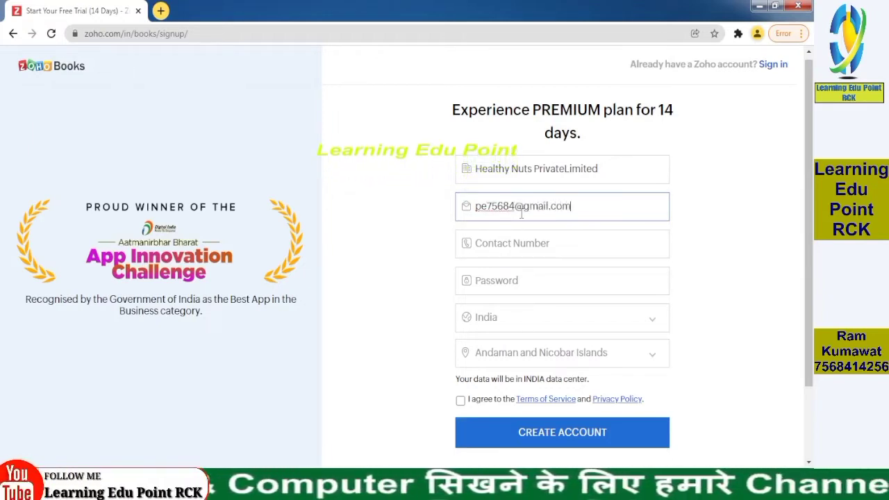
Step: Fill in the contact phone number and an account password
click(512, 248)
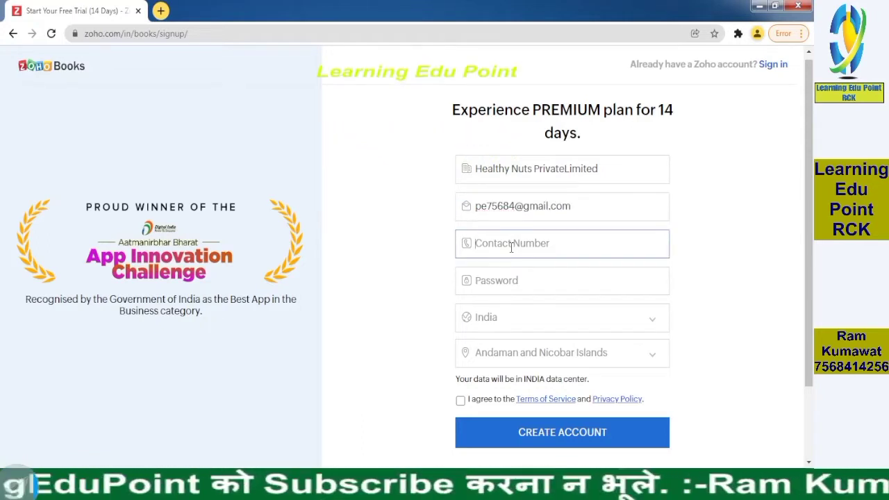
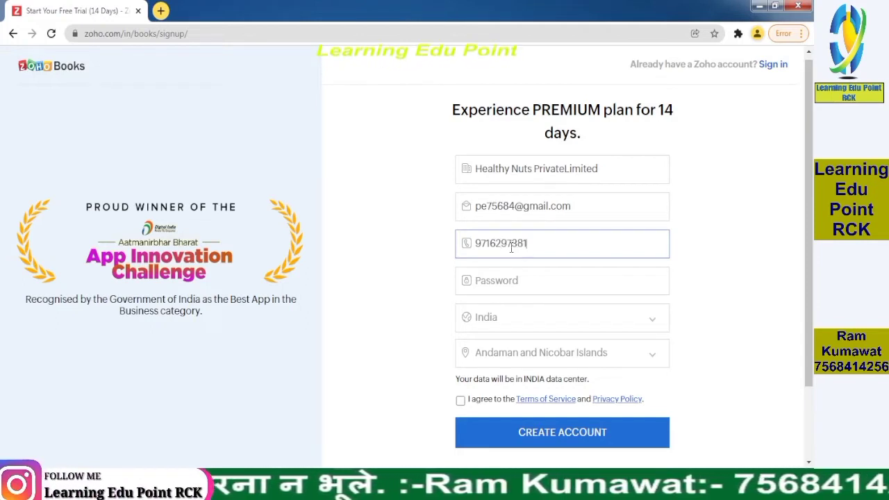
click(522, 280)
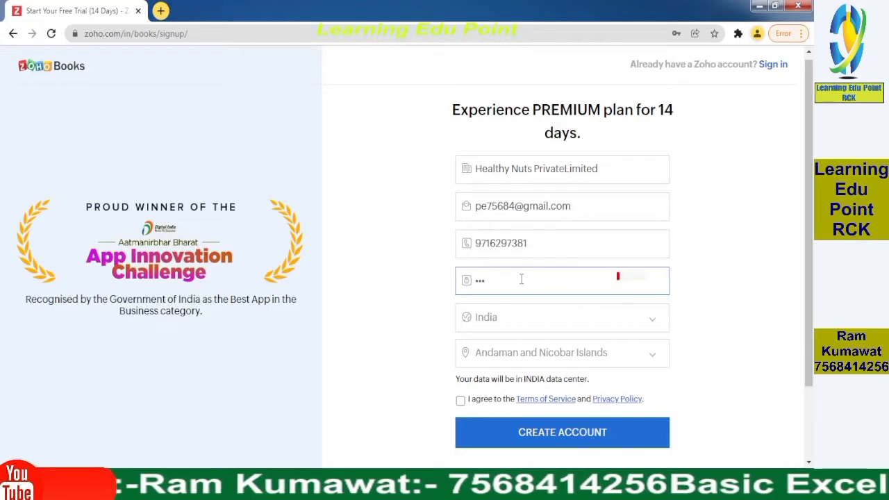
text(**************)
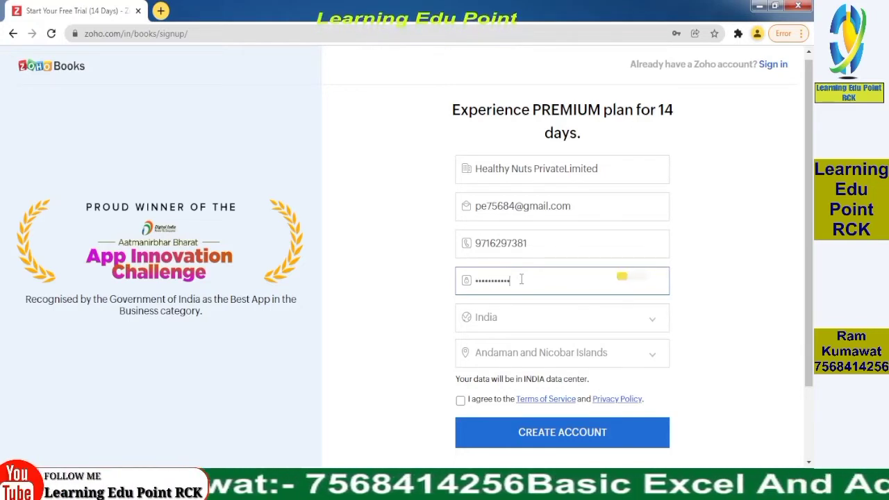
Step: Keep India selected as the account's country
click(505, 321)
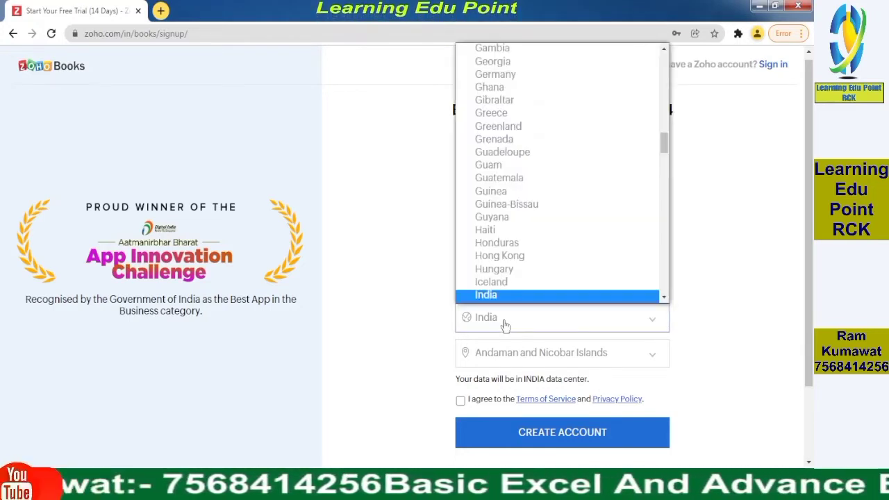
click(492, 293)
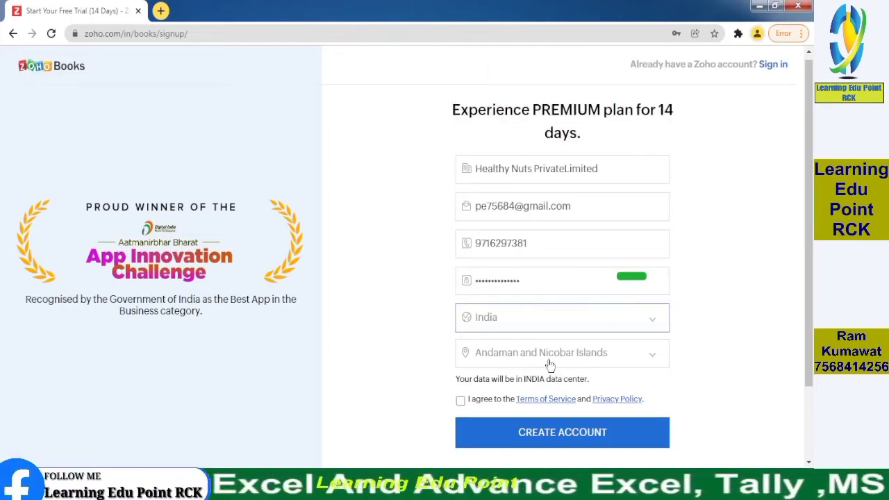
click(545, 324)
scroll(528, 284, down, 2)
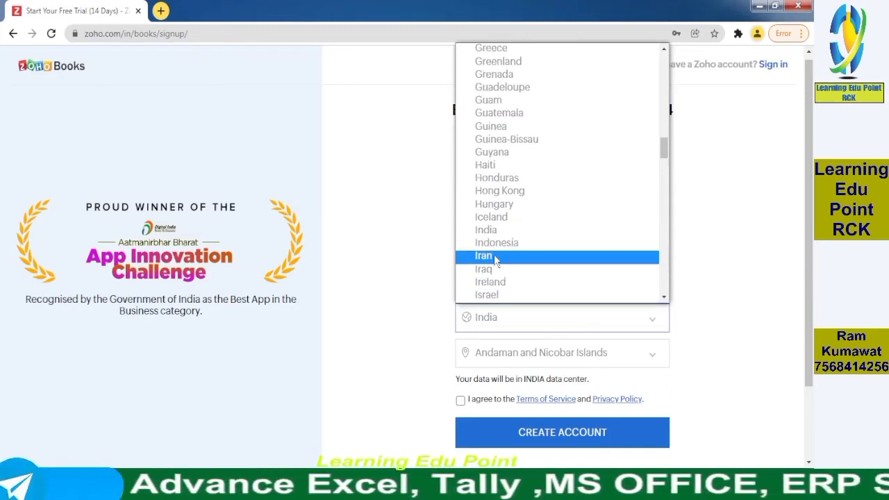
scroll(498, 262, down, 1)
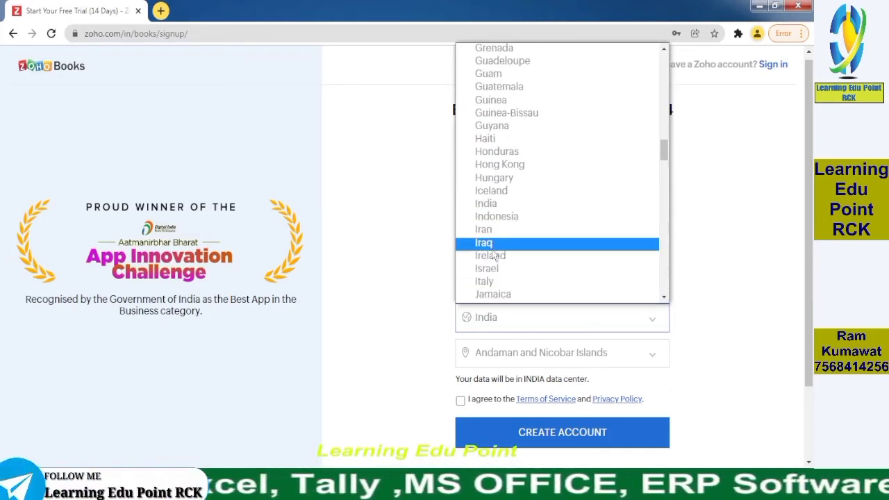
click(486, 203)
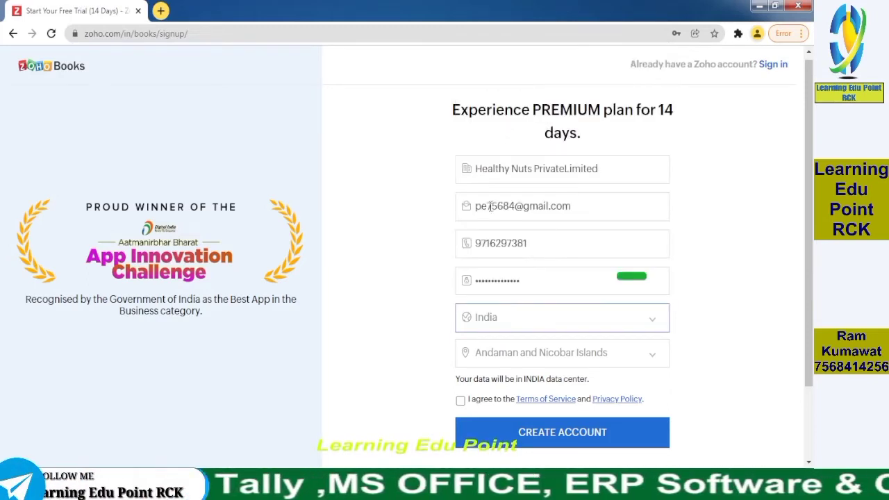
Step: Choose Rajasthan as the state, accept the Terms of Service, and create the account
click(539, 356)
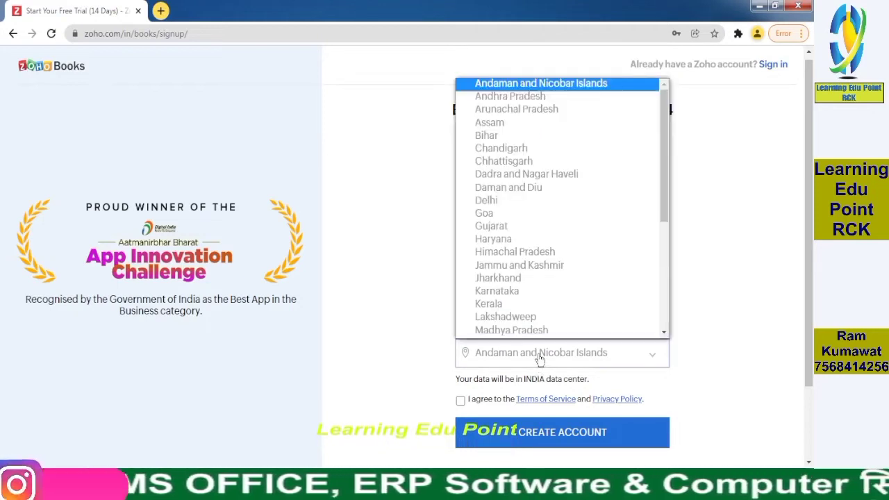
key(r)
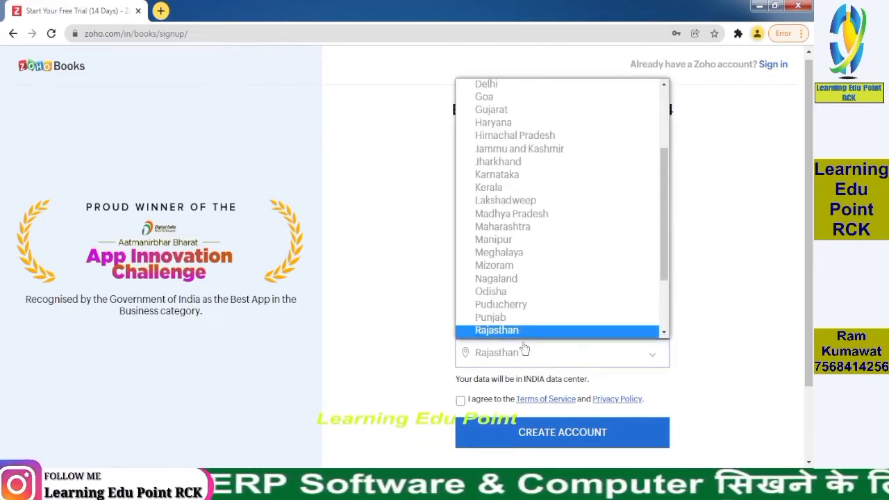
click(525, 349)
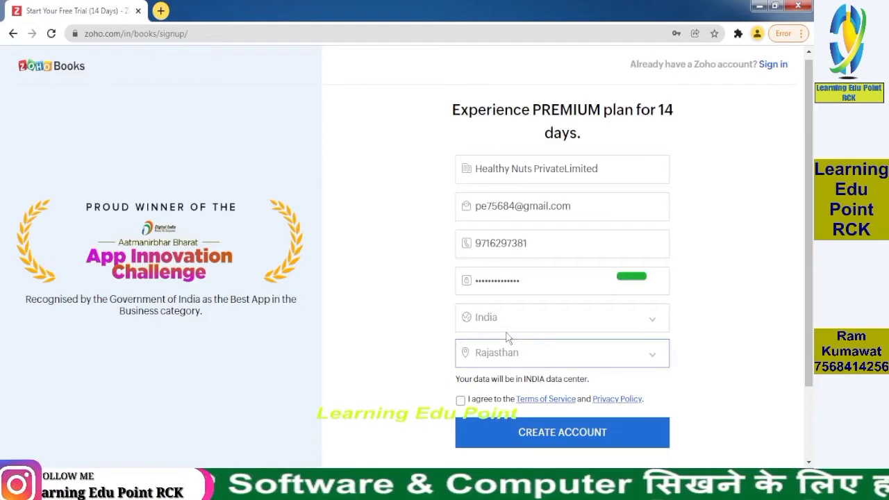
click(460, 401)
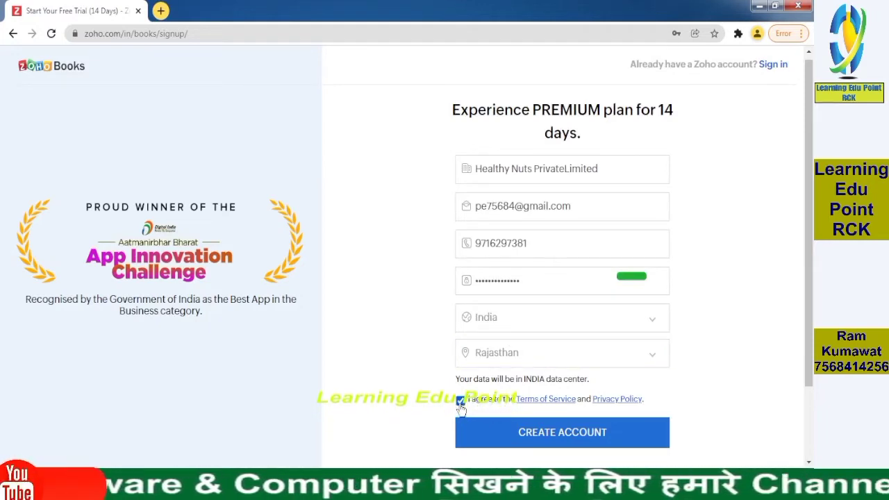
click(524, 447)
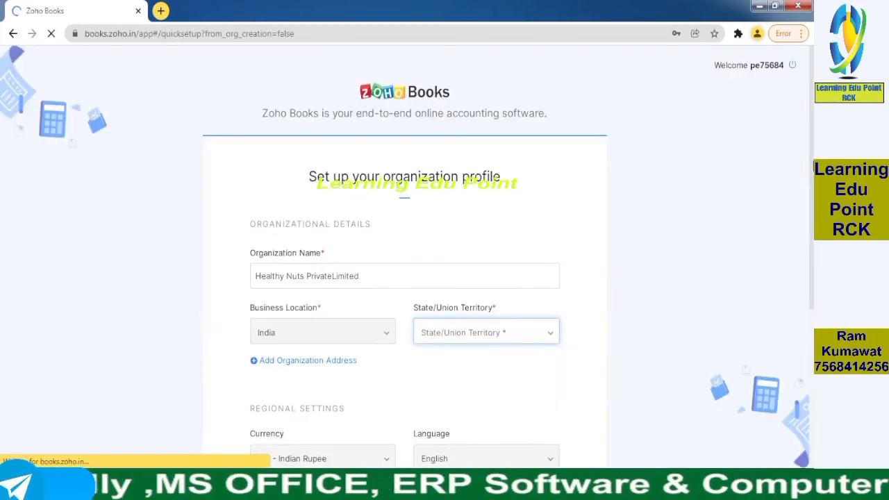
Step: Decline Chrome's password save, then pick Rajasthan as State/Union Territory via a 'raj' search
scroll(404, 278, down, 2)
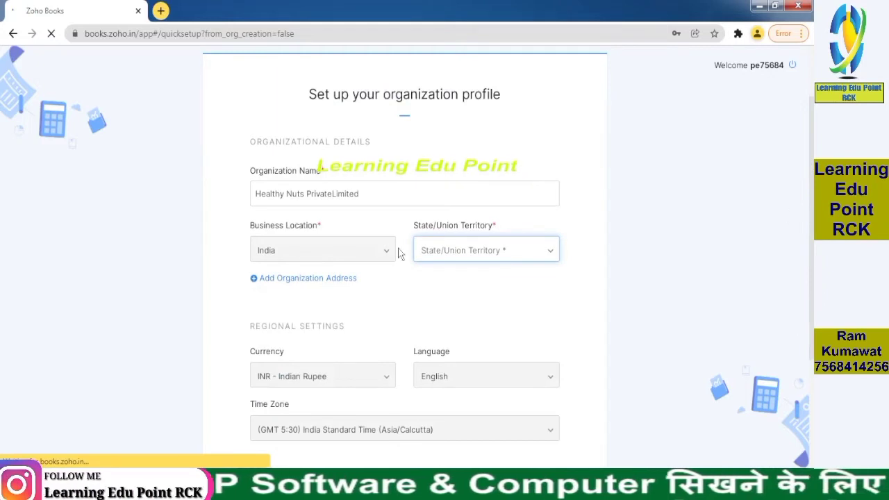
scroll(398, 253, down, 3)
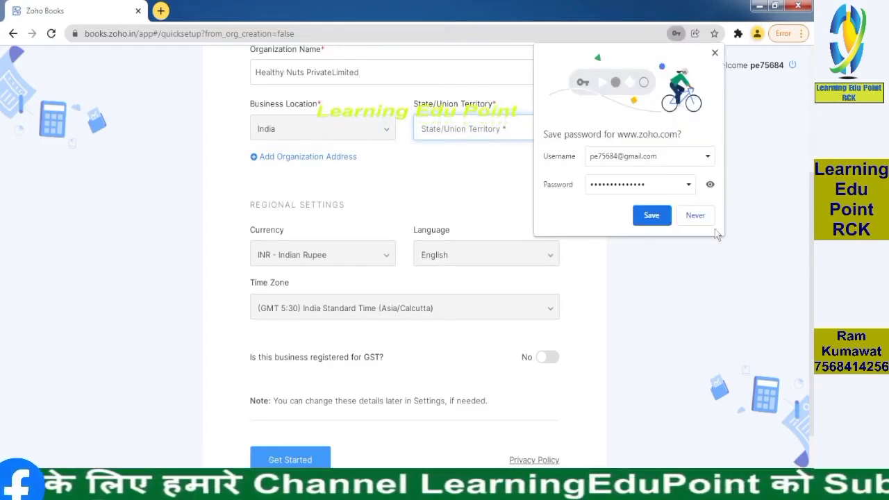
click(695, 216)
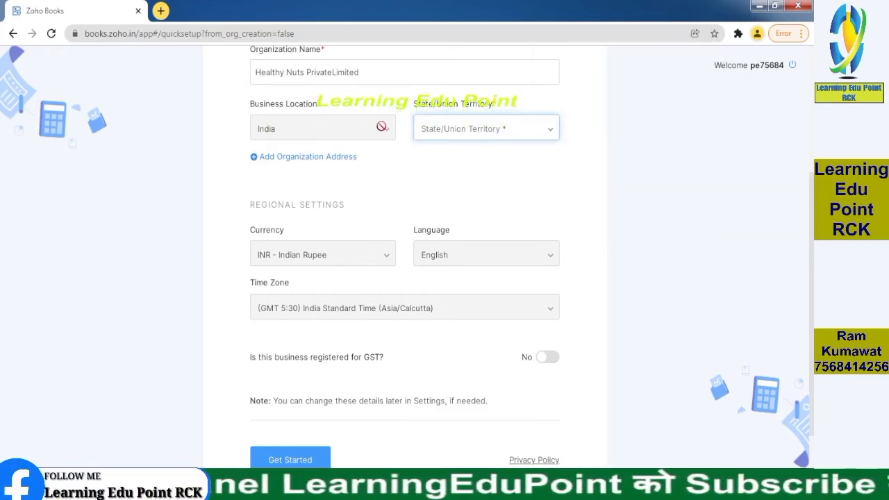
click(515, 128)
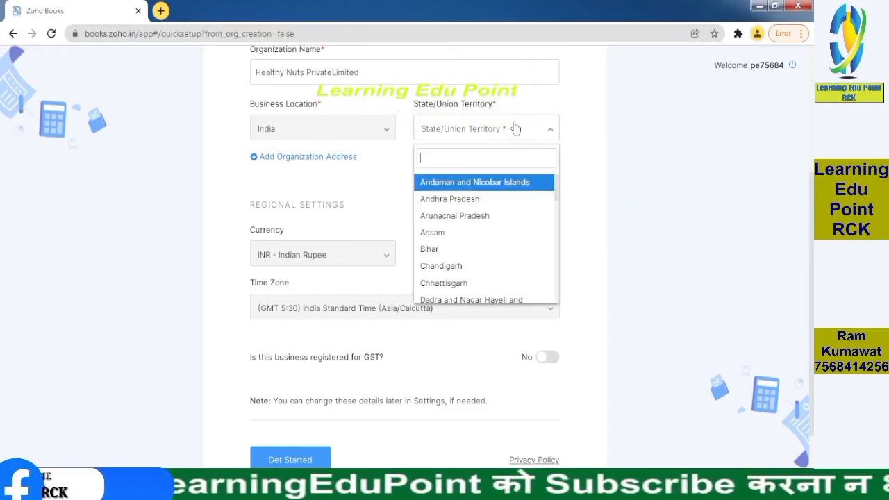
text(raj)
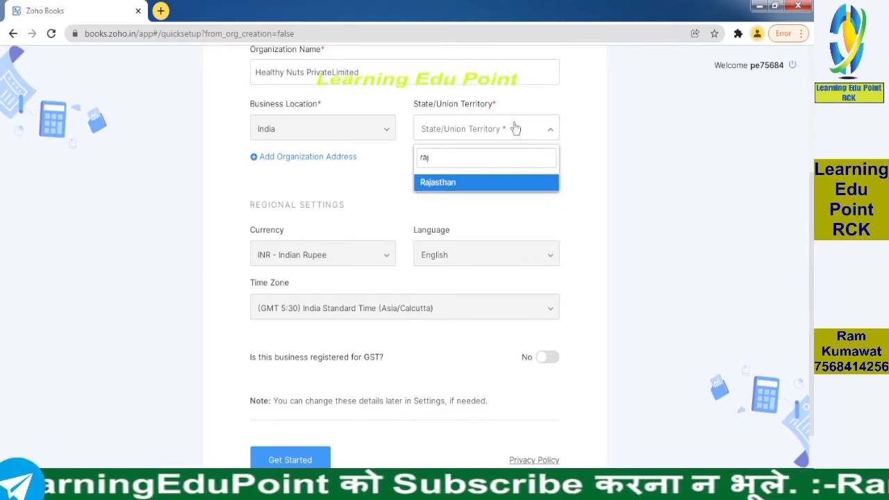
click(442, 181)
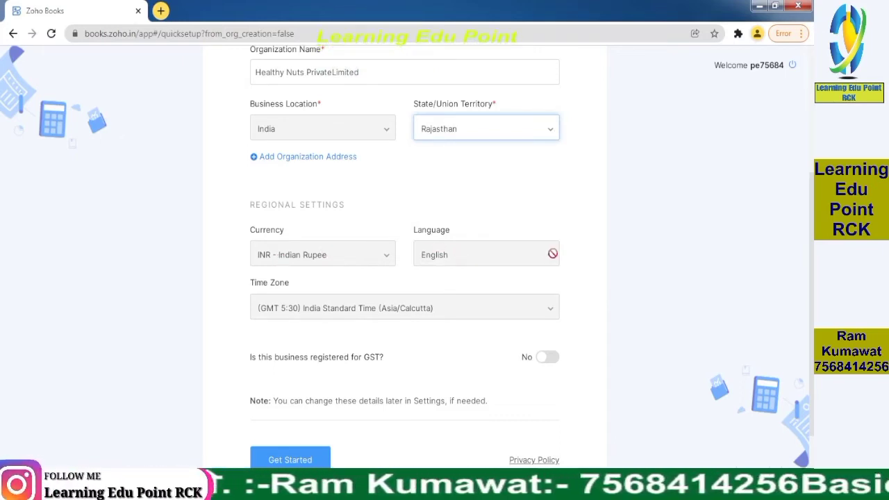
Step: Set 'registered for GST?' to Yes, enter the business's GSTIN, and click Get Started
scroll(324, 310, down, 2)
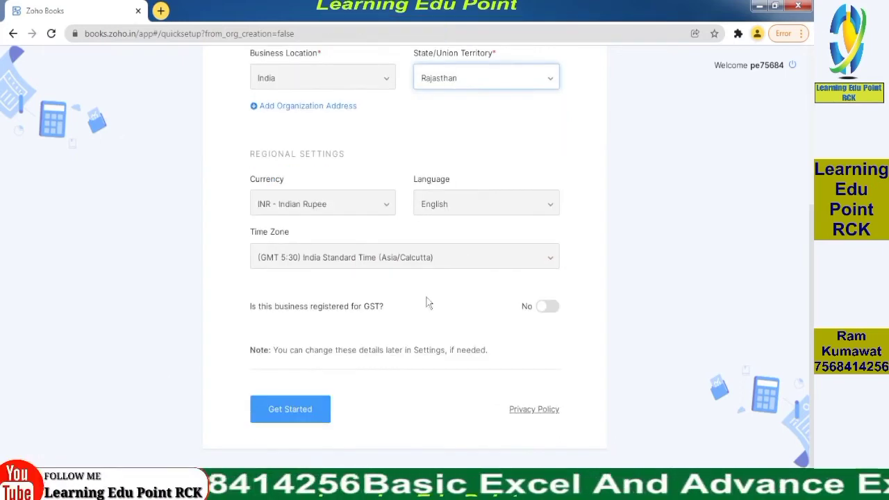
click(547, 307)
click(326, 334)
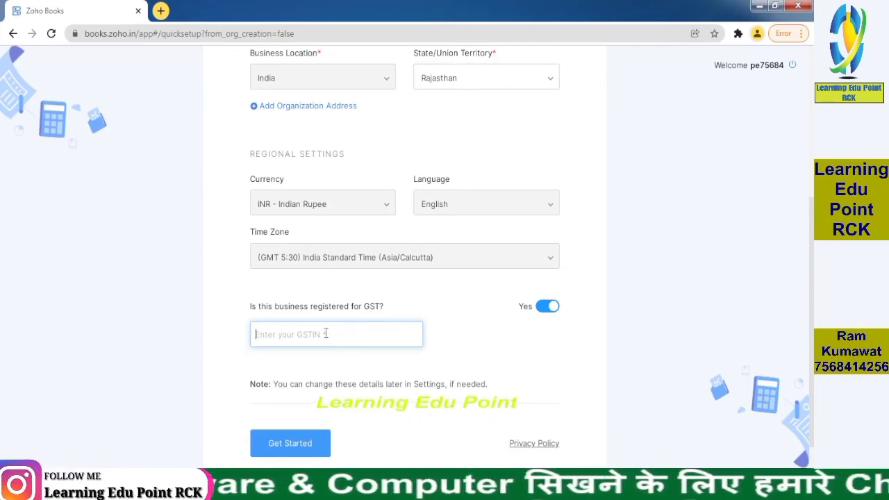
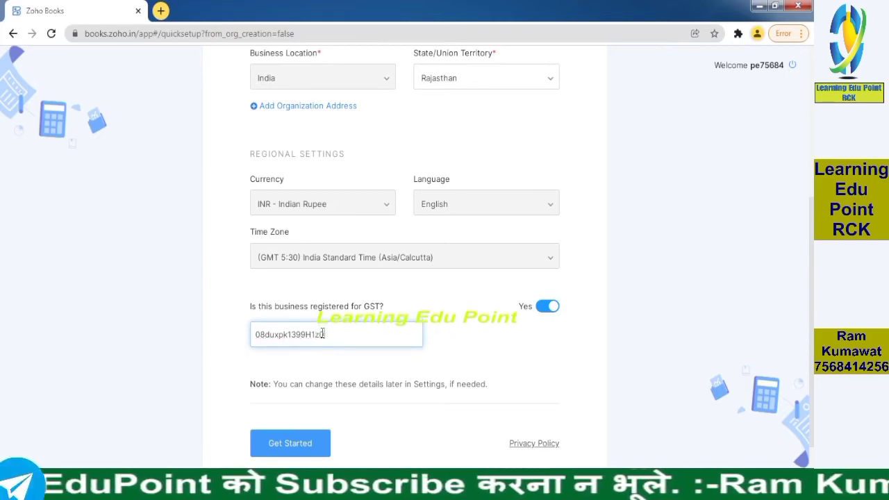
click(290, 443)
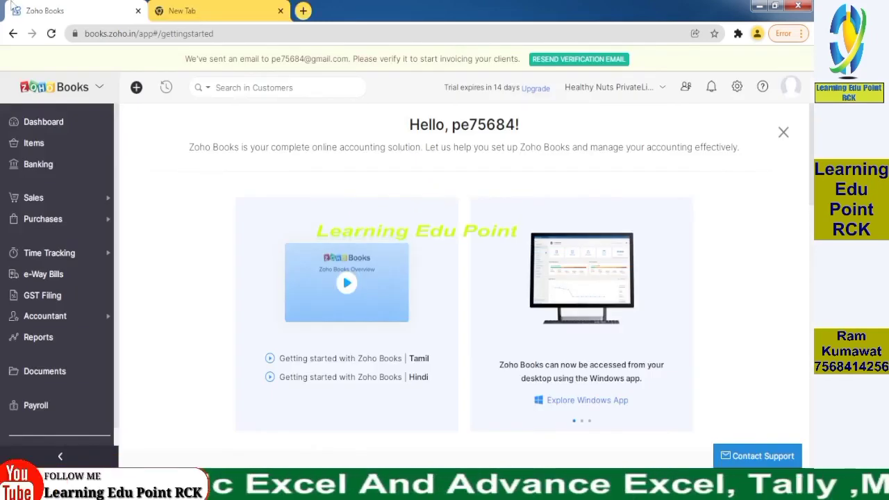
Step: Reload the Getting Started page for Healthy Nuts PrivateLimited in Chrome
click(52, 33)
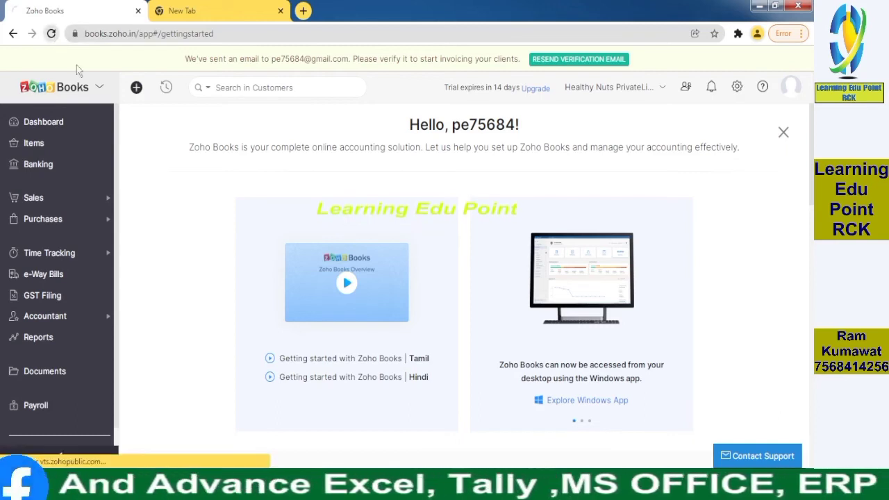